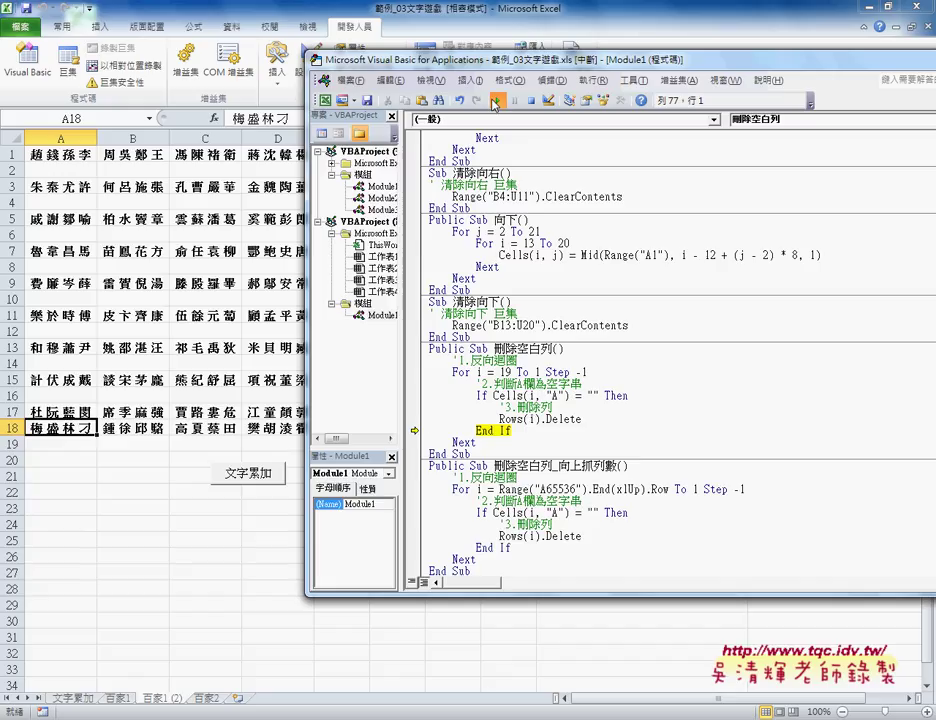
Resume the paused macro to finish deleting blank rows, then return to the 百家1 sheet
left_click(494, 104)
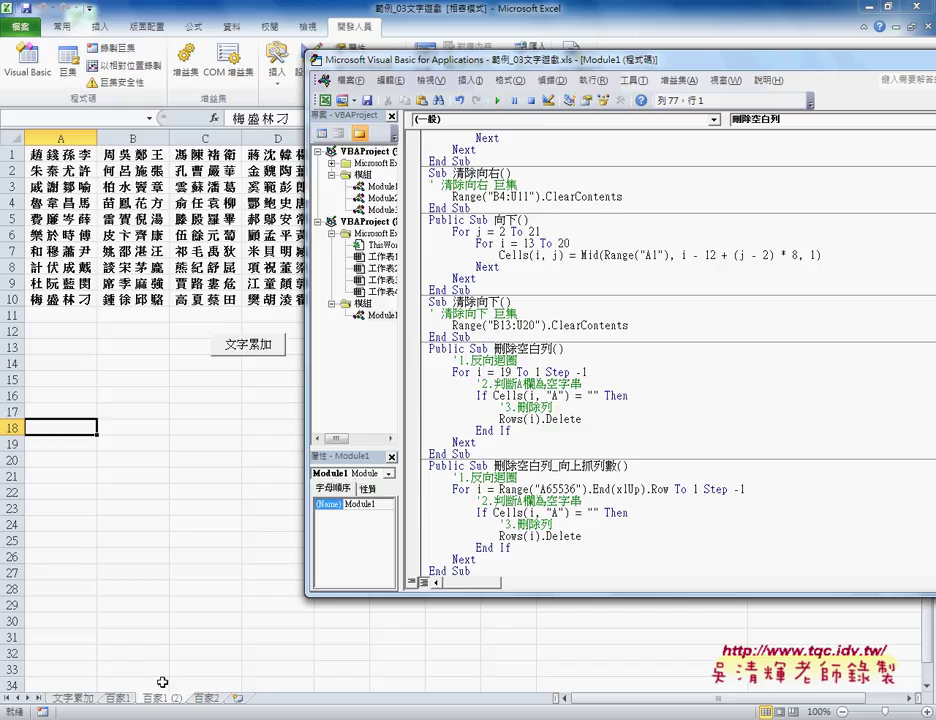
left_click(118, 698)
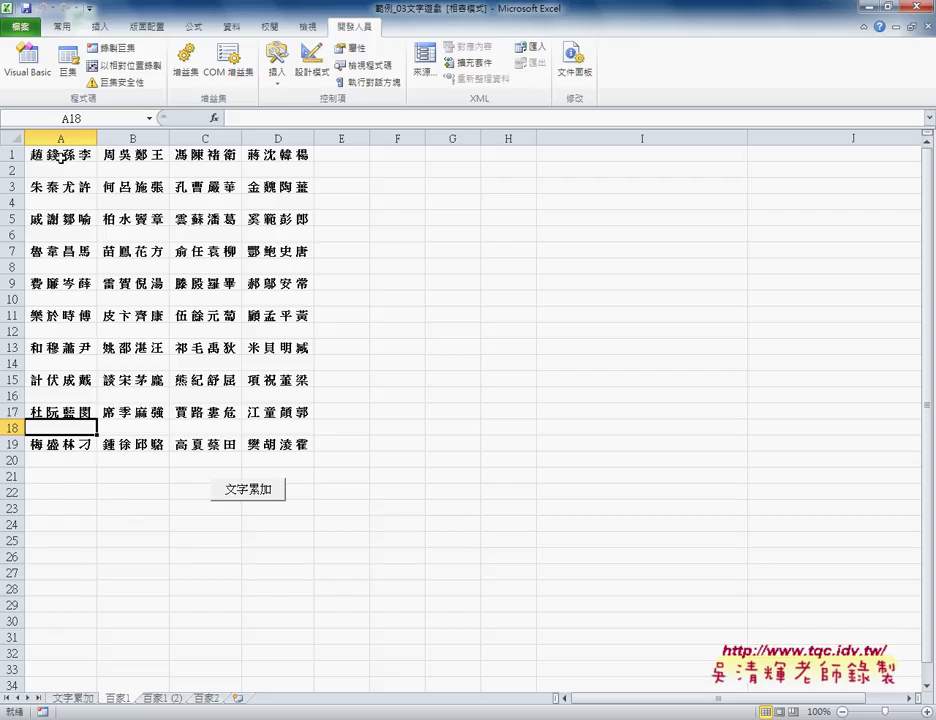
Check column A from A1 on 百家1, then on 百家1 (2), where names end at A10
left_click(90, 152)
key("Down")
key("Down")
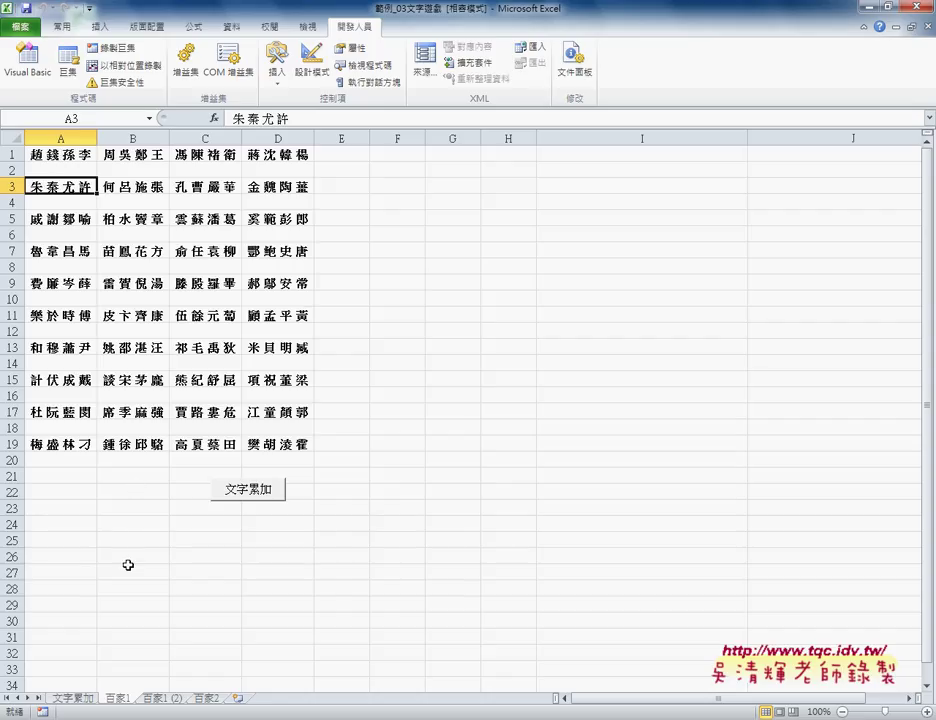
left_click(163, 698)
left_click(64, 155)
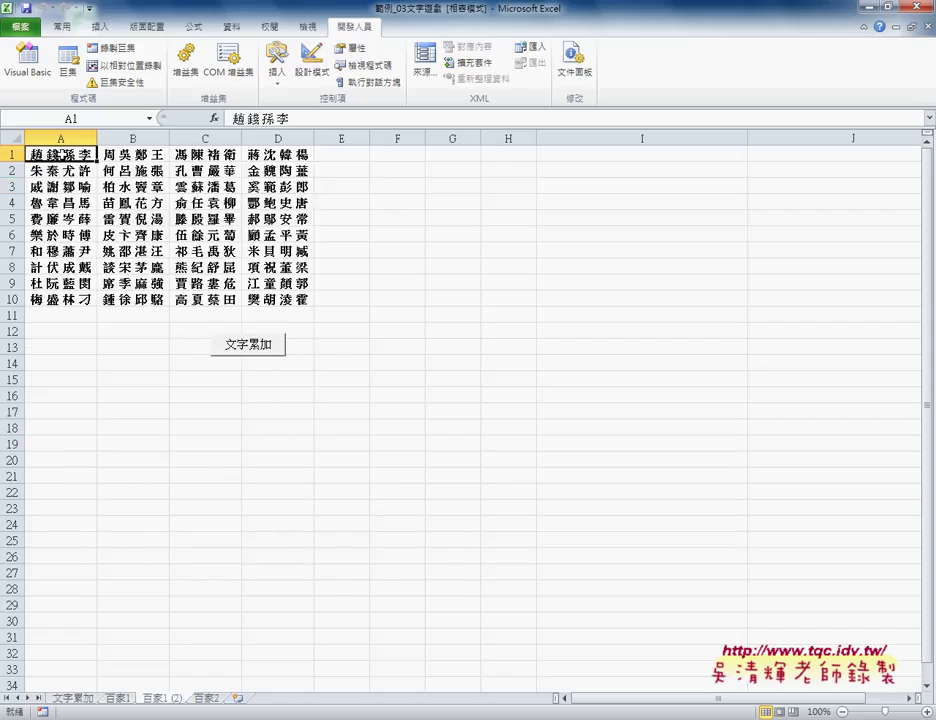
key("ctrl+Down")
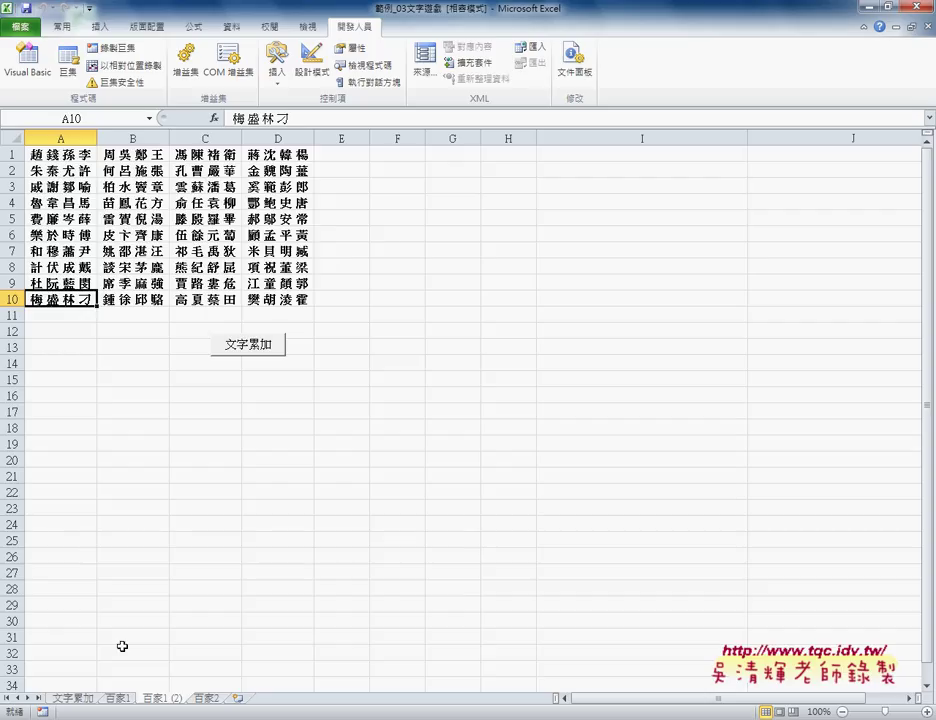
Copy the spaced 百家1 sheet to a new sheet 百家1 (3) placed right after it
left_click(119, 701, "ctrl")
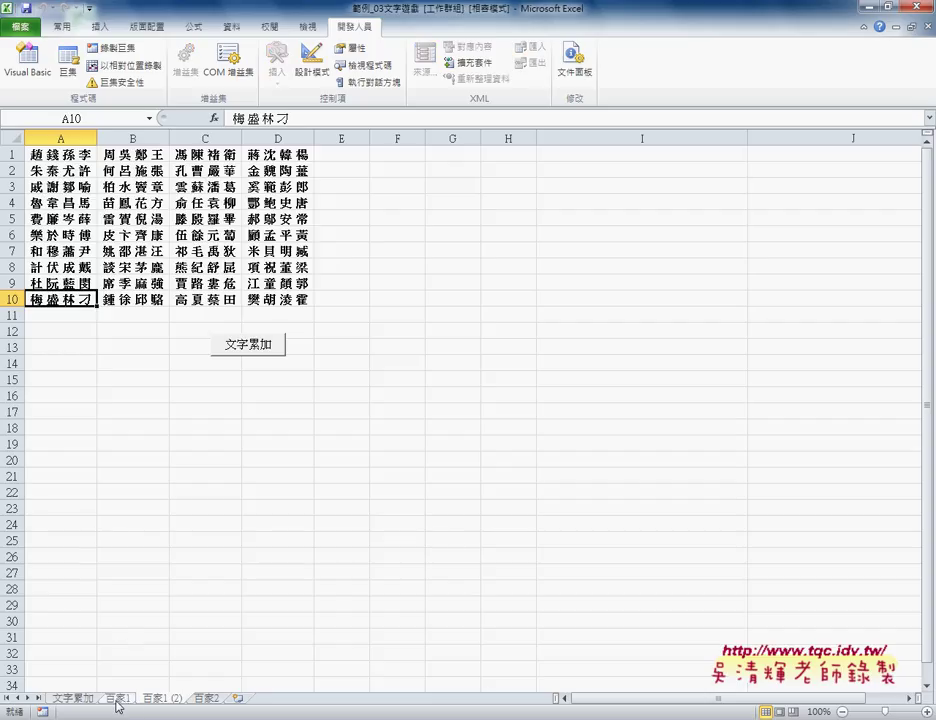
left_click(124, 700)
mouse_move(124, 701)
left_mouse_down()
mouse_move(160, 701)
mouse_move(138, 699)
left_mouse_up()
left_click(121, 700)
left_click(238, 603)
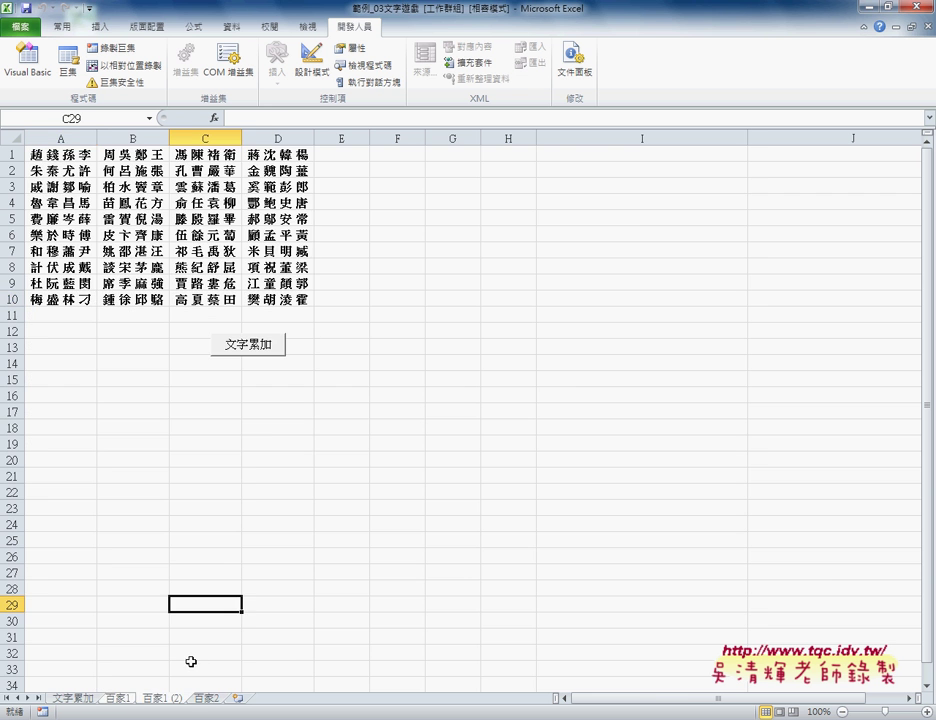
left_click(72, 698)
left_click(121, 699)
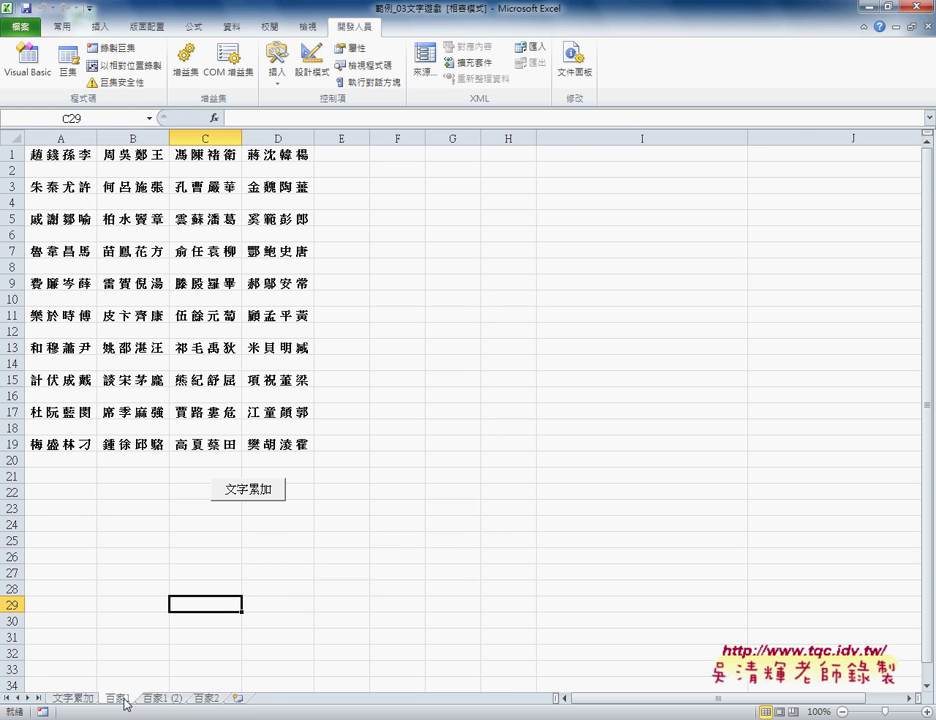
left_click_drag(125, 700, 165, 705)
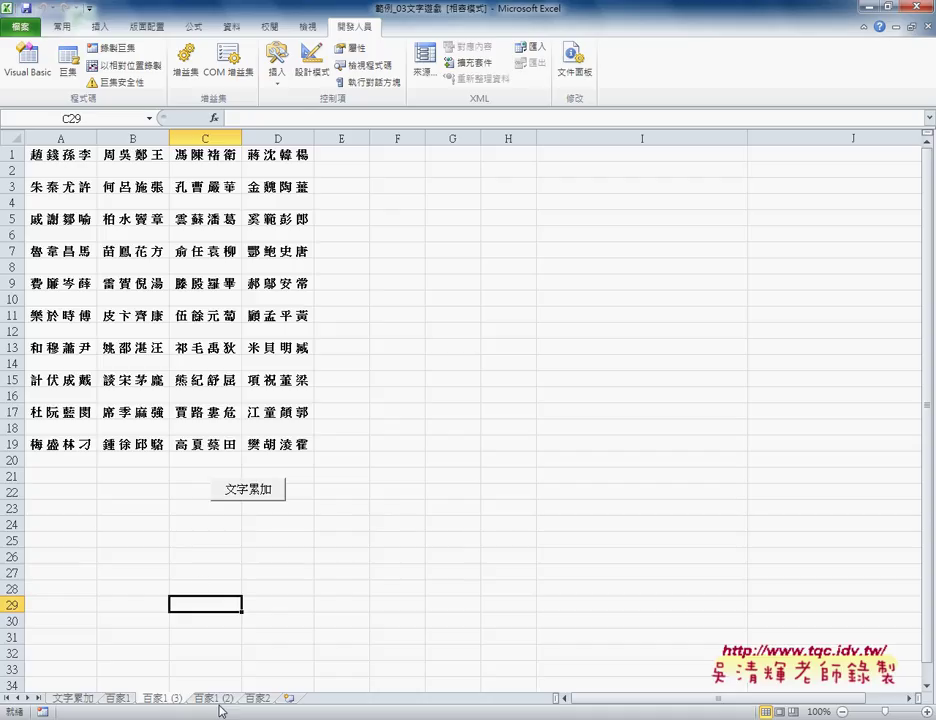
On 百家1 (3), jump from A21 to A65536, then back up to confirm A19 is the last name
left_click(69, 443)
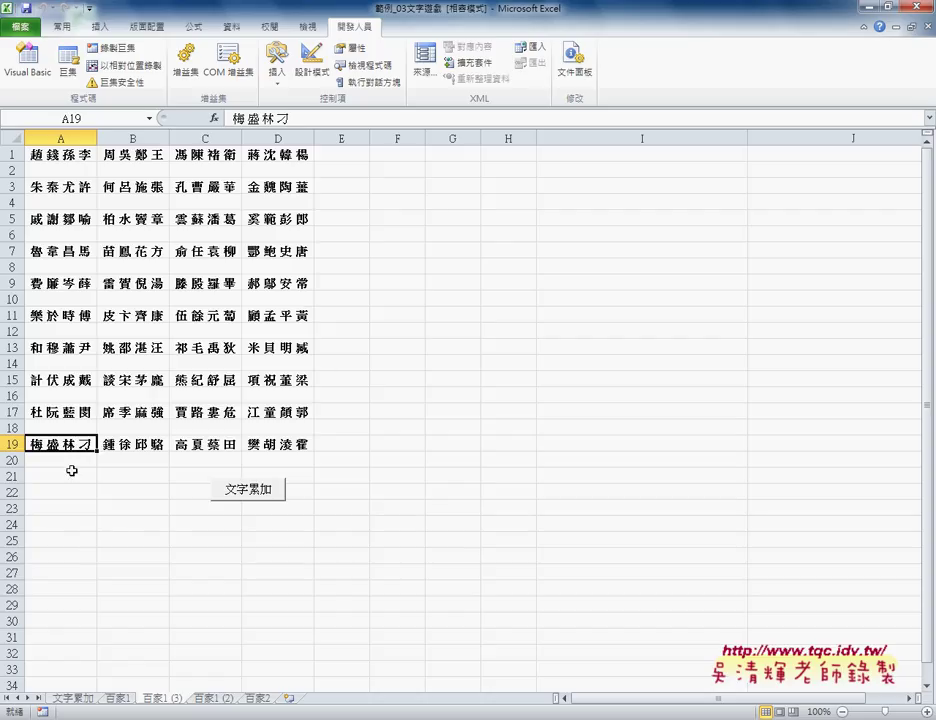
left_click(72, 470)
key("ctrl+Down")
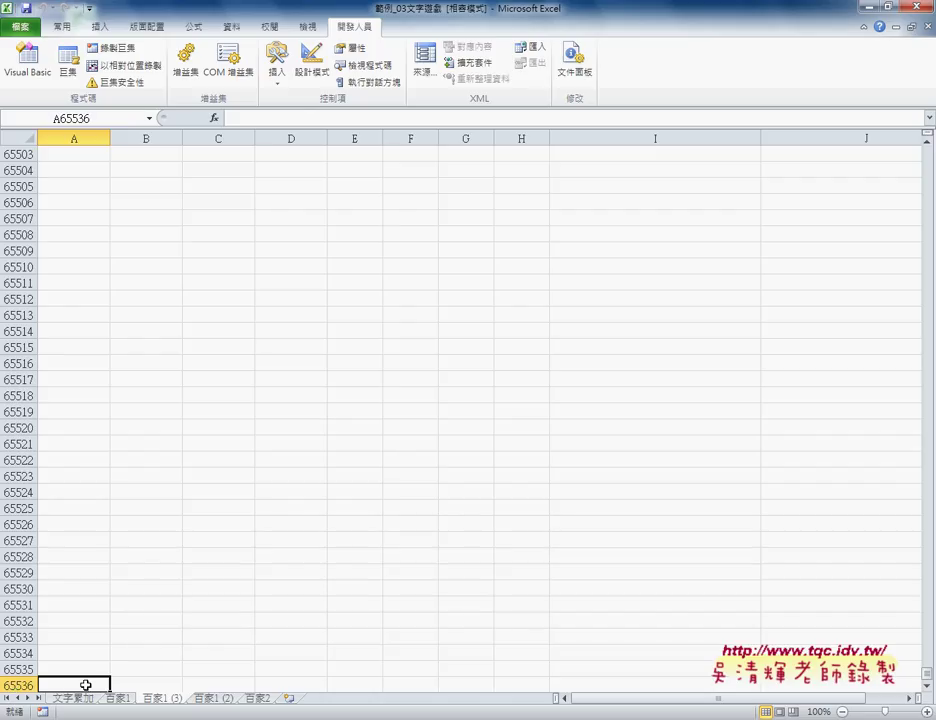
key("ctrl+Up")
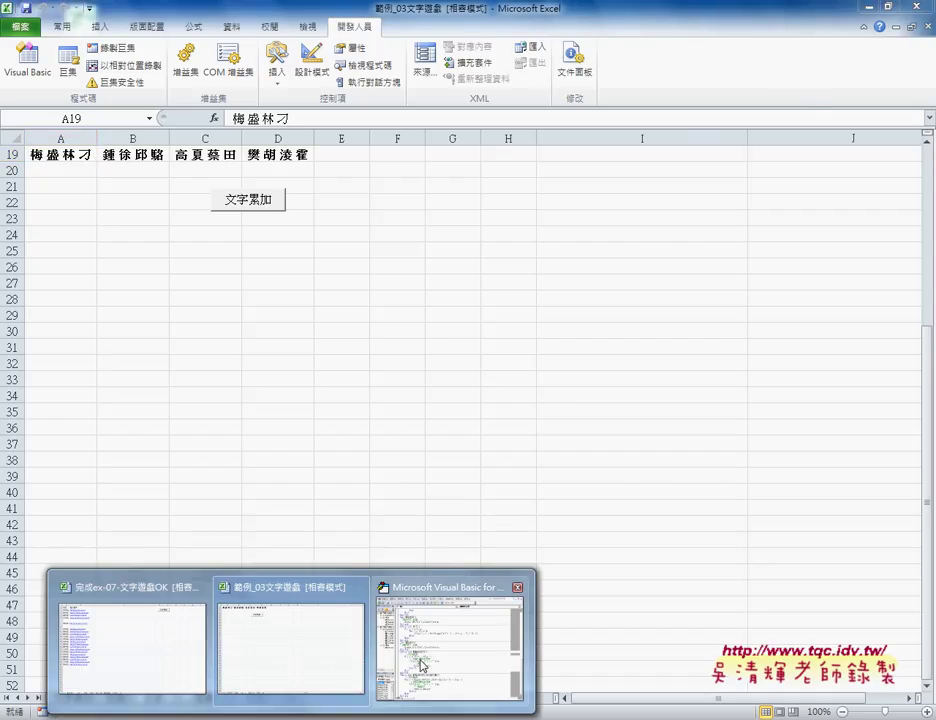
left_click(420, 645)
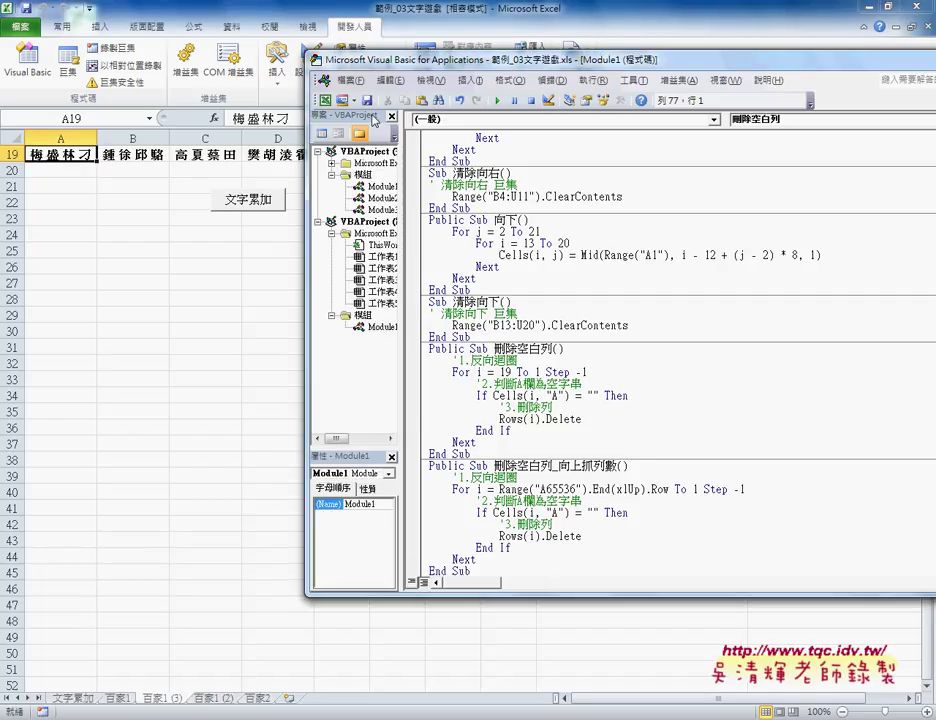
left_click_drag(425, 64, 188, 32)
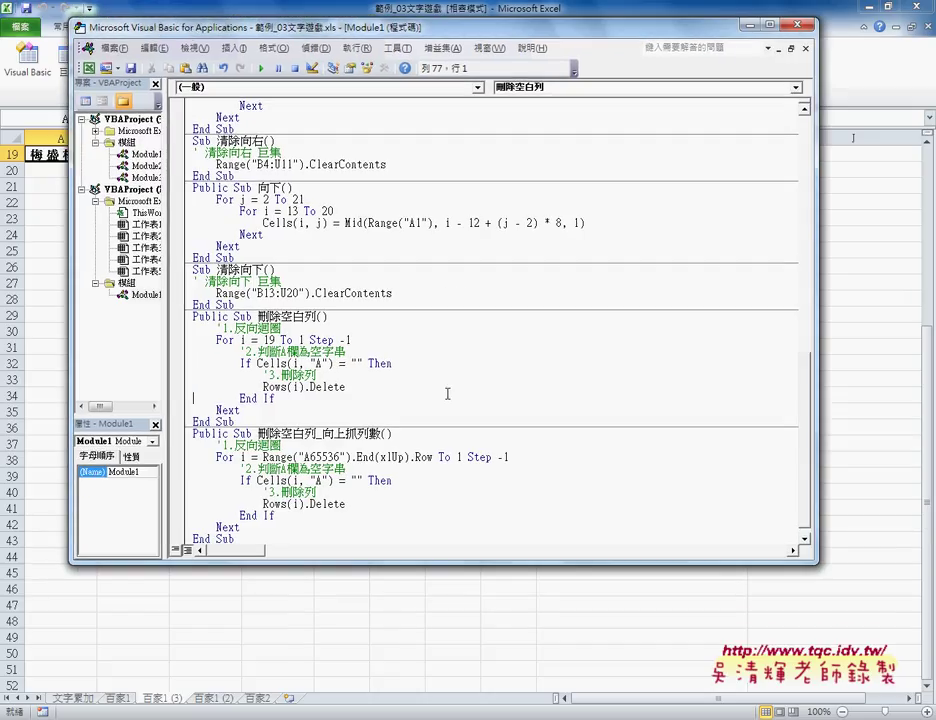
scroll(460, 411, "down", 1)
double_click(268, 328)
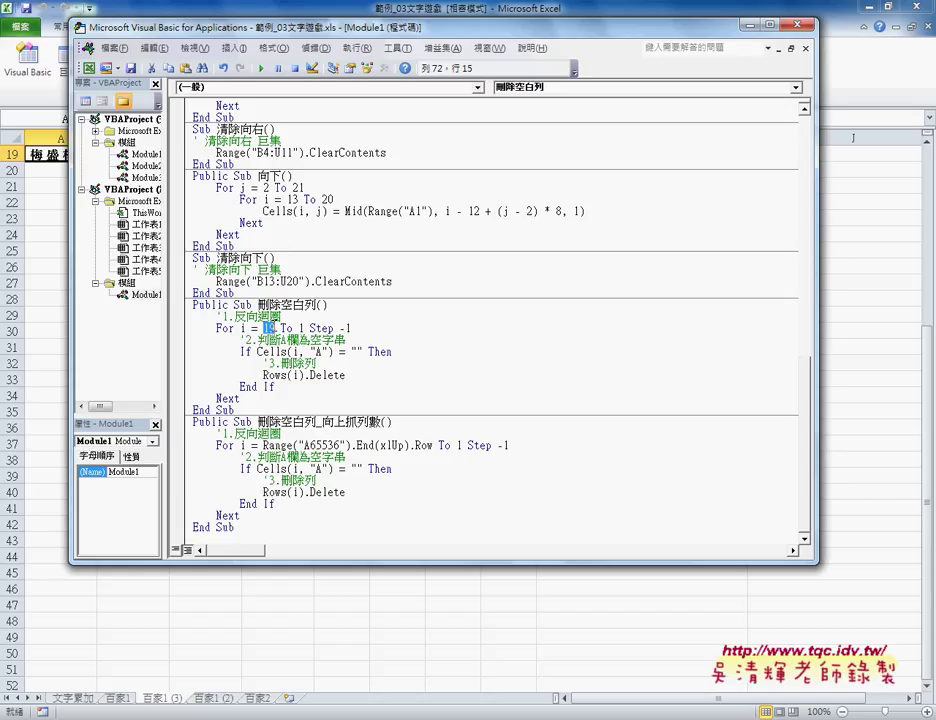
double_click(277, 445)
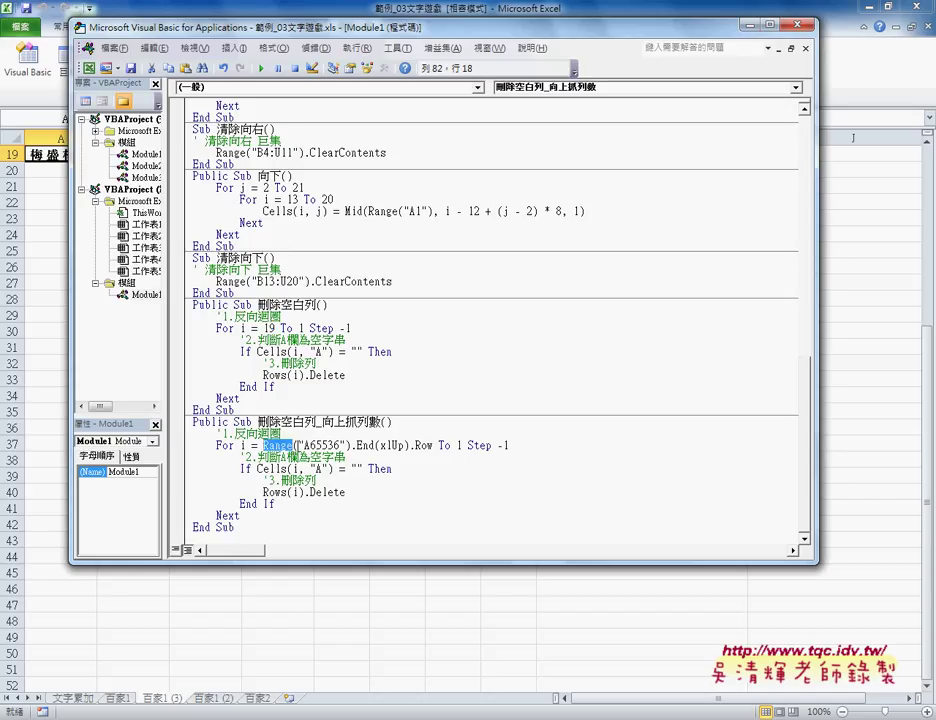
left_click_drag(264, 445, 351, 445)
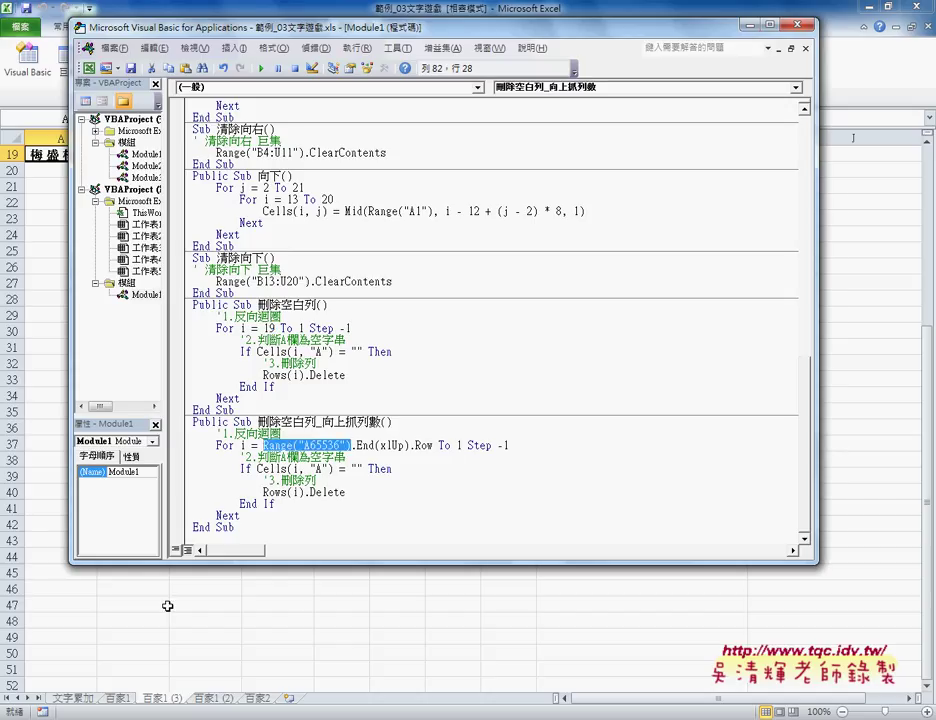
left_click(309, 445)
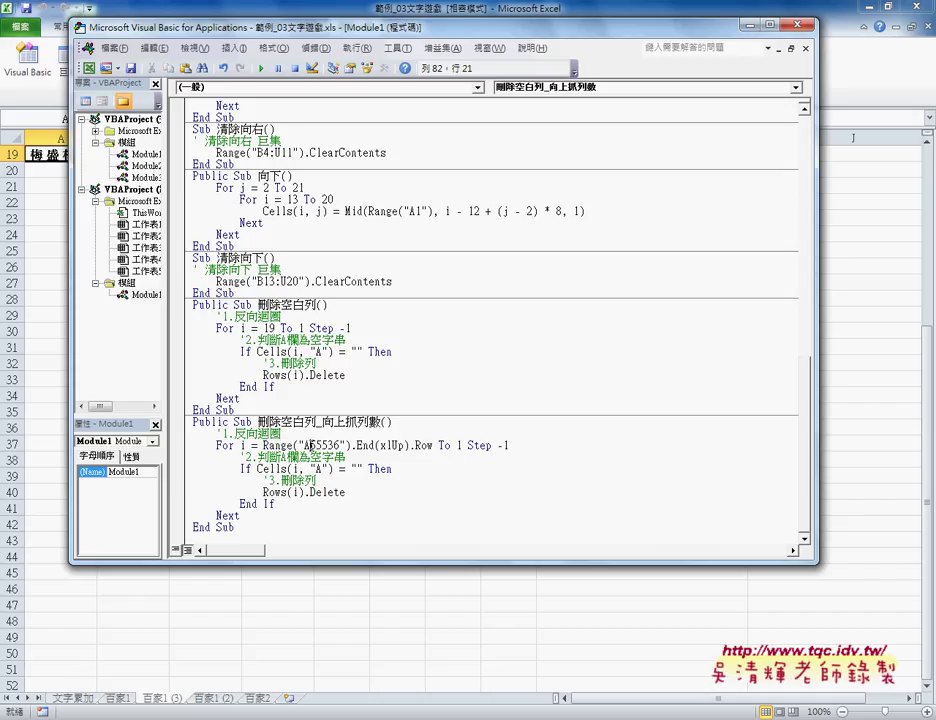
left_click_drag(309, 445, 342, 445)
Replace the text after Range("A65536") in the For line with .End(xlUp
left_click(351, 446)
left_click_drag(351, 446, 548, 443)
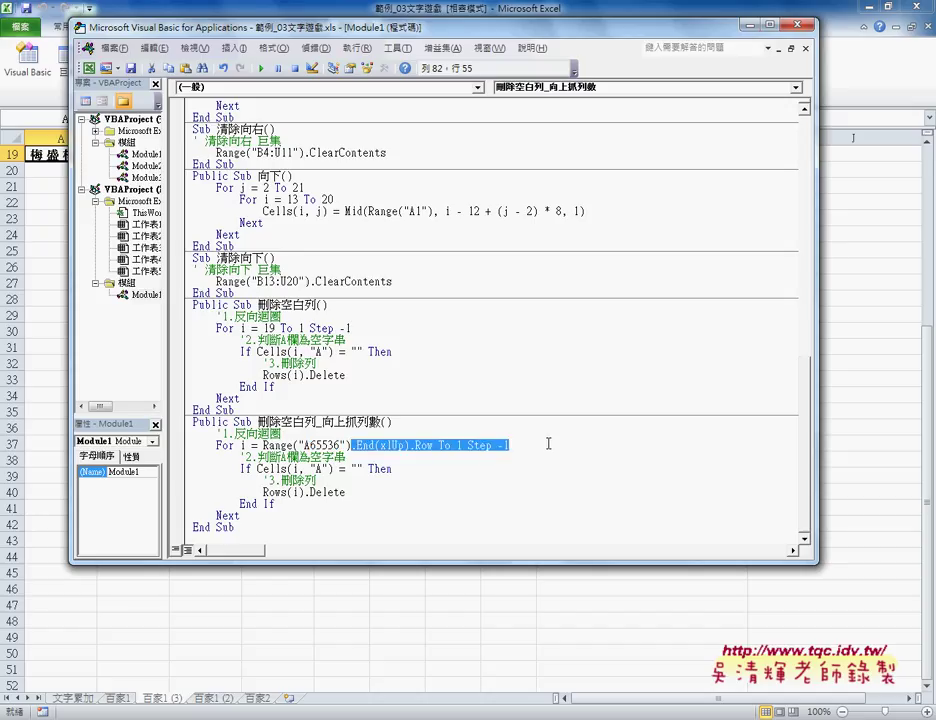
type(".e")
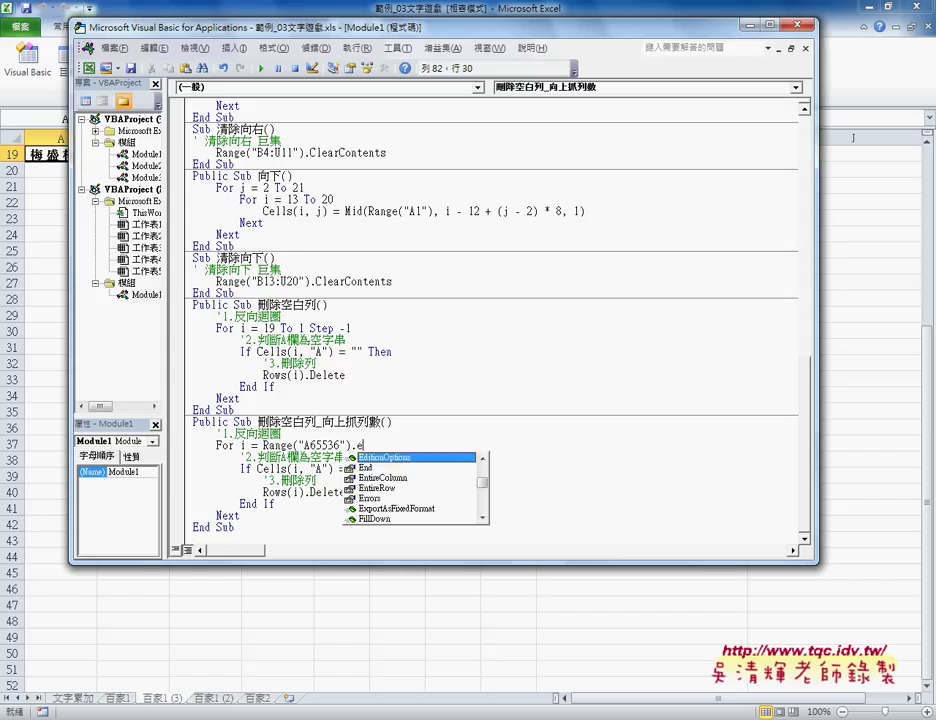
key("Down")
key("Tab")
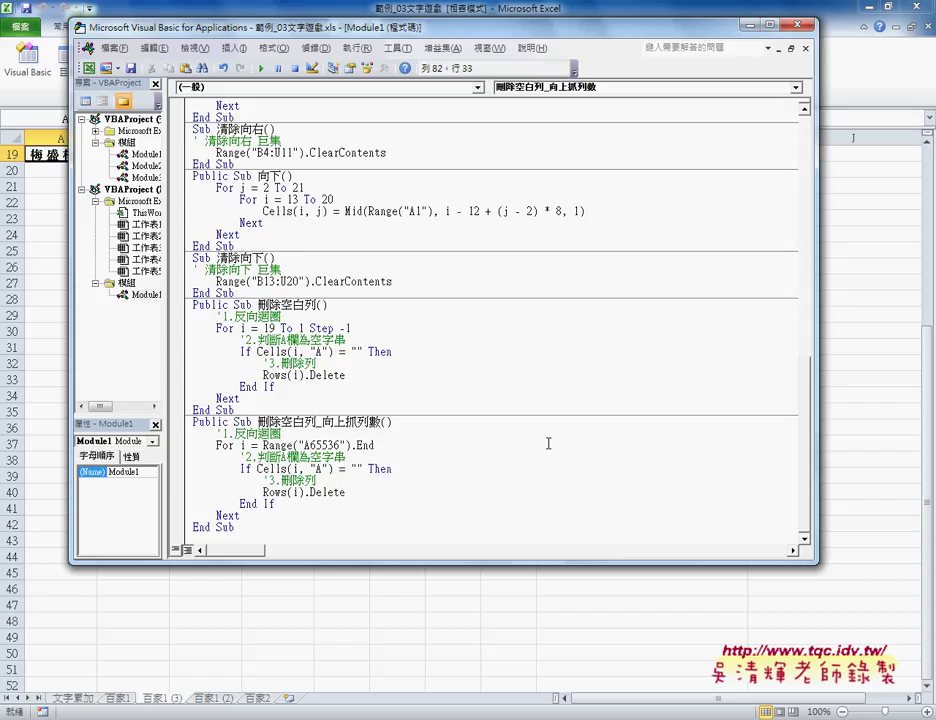
type("(")
key("Down")
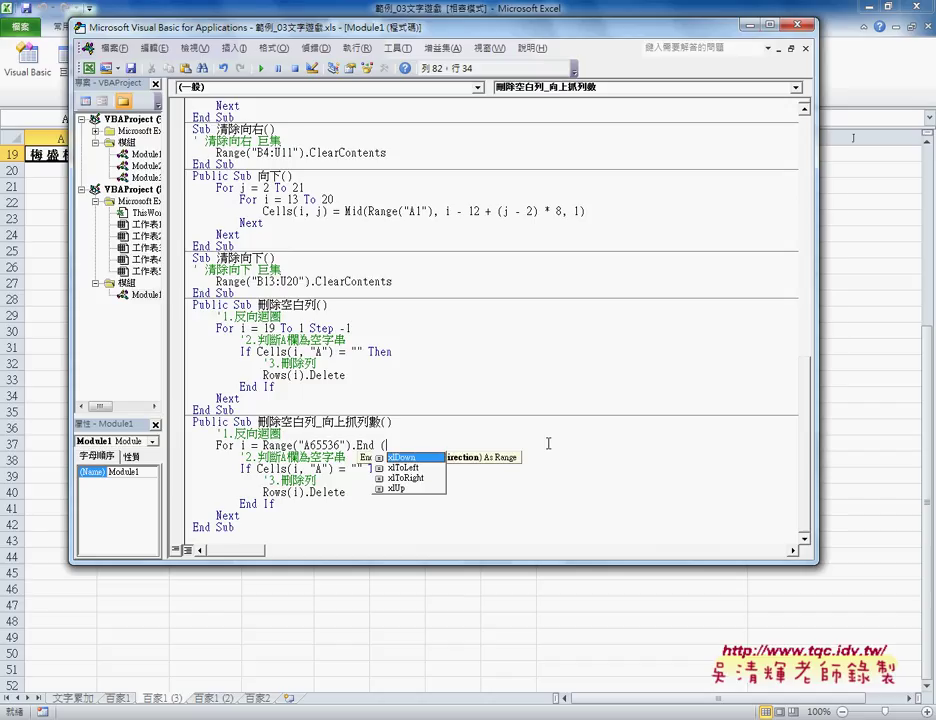
key("Down")
key("Down")
key("Down")
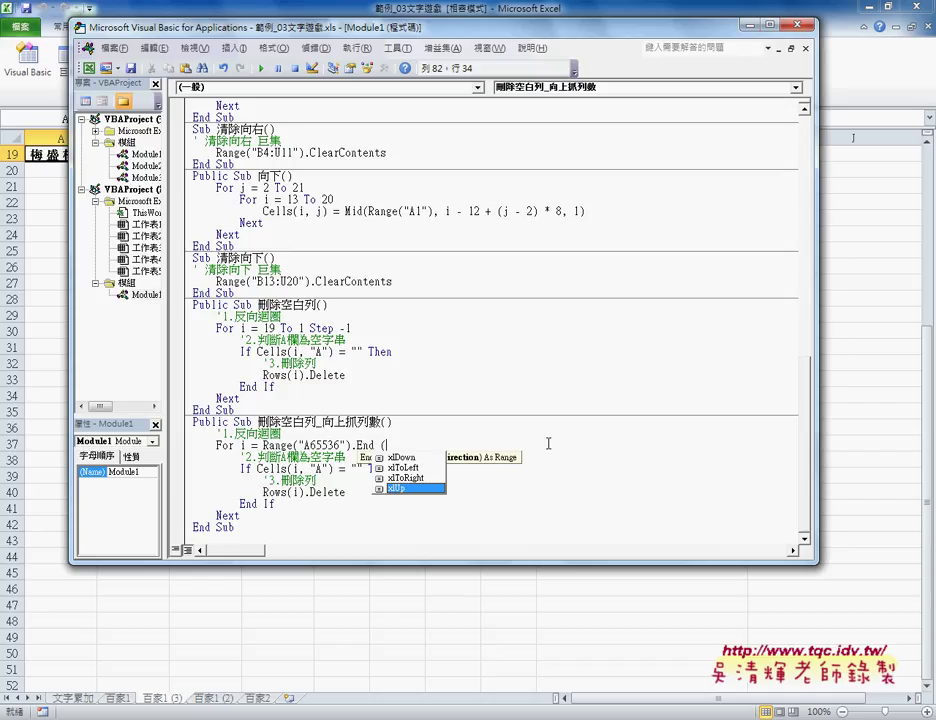
key("Tab")
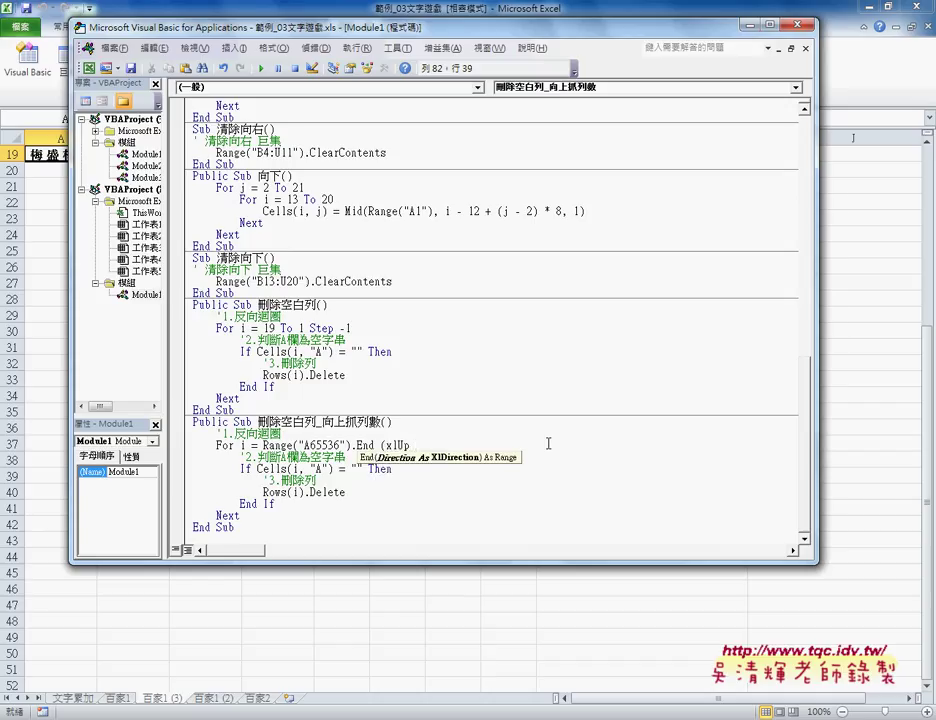
Finish the loop header with .Row To 1 Step -1
type(" ).")
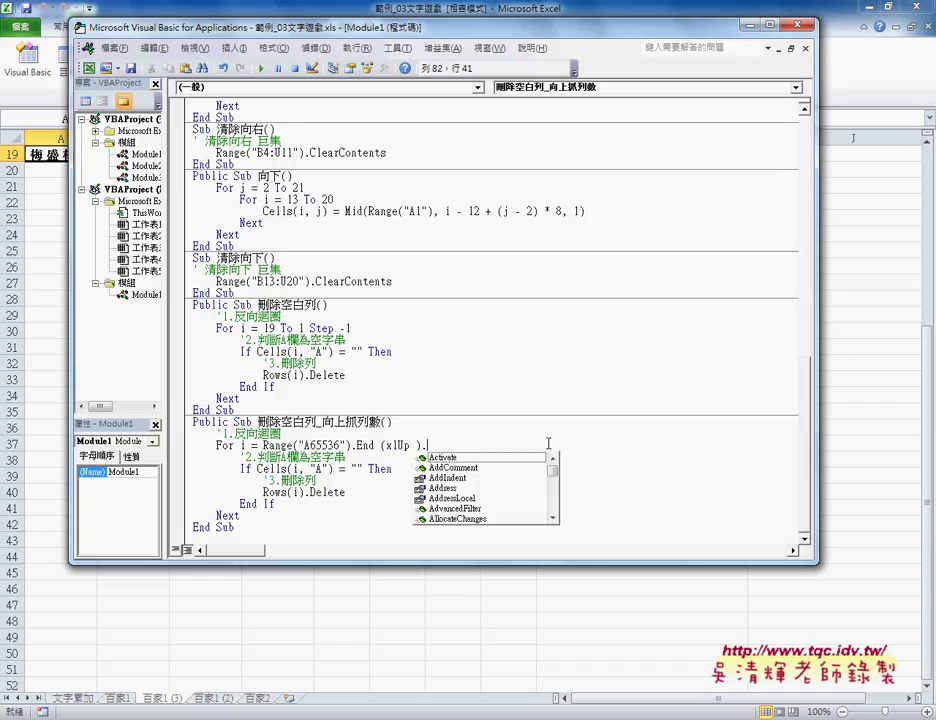
type("r")
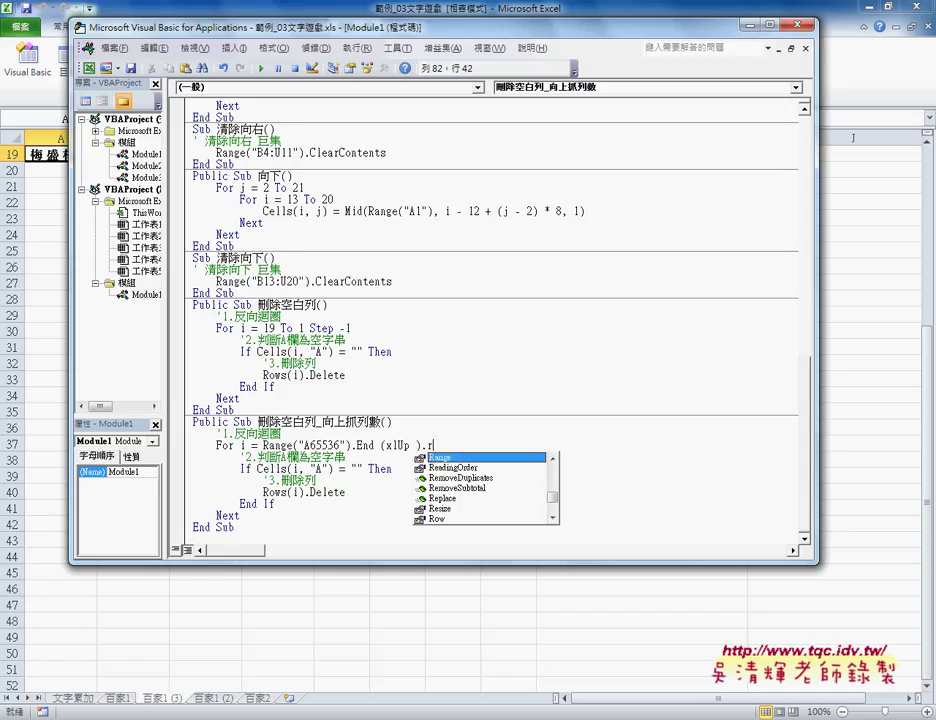
type("o")
key("space")
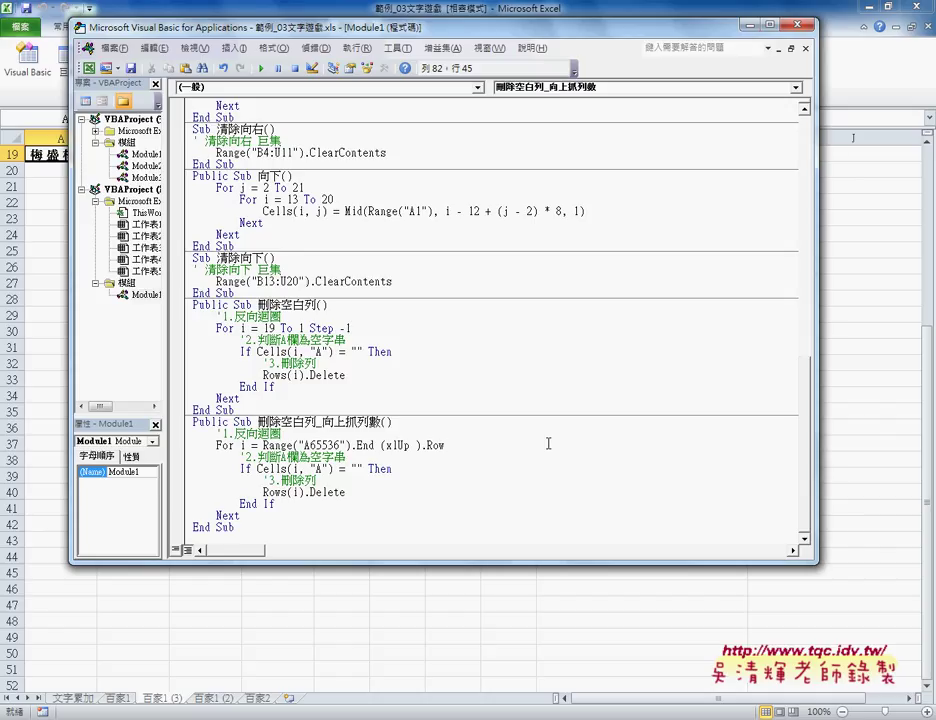
type("to ")
type("1 st")
type("ep -")
type("1")
key("Down")
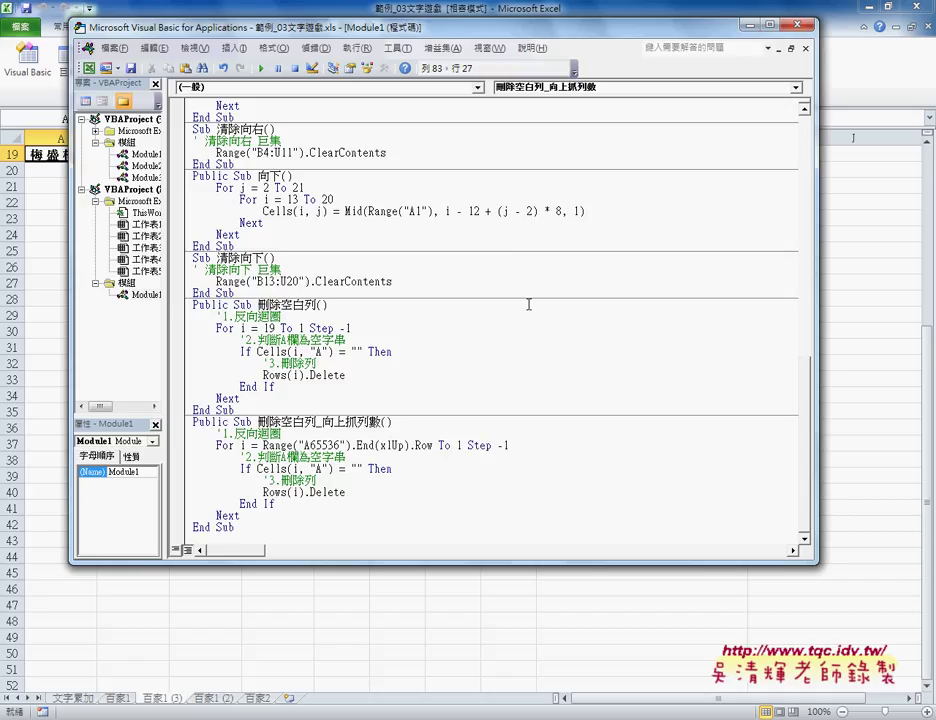
double_click(268, 328)
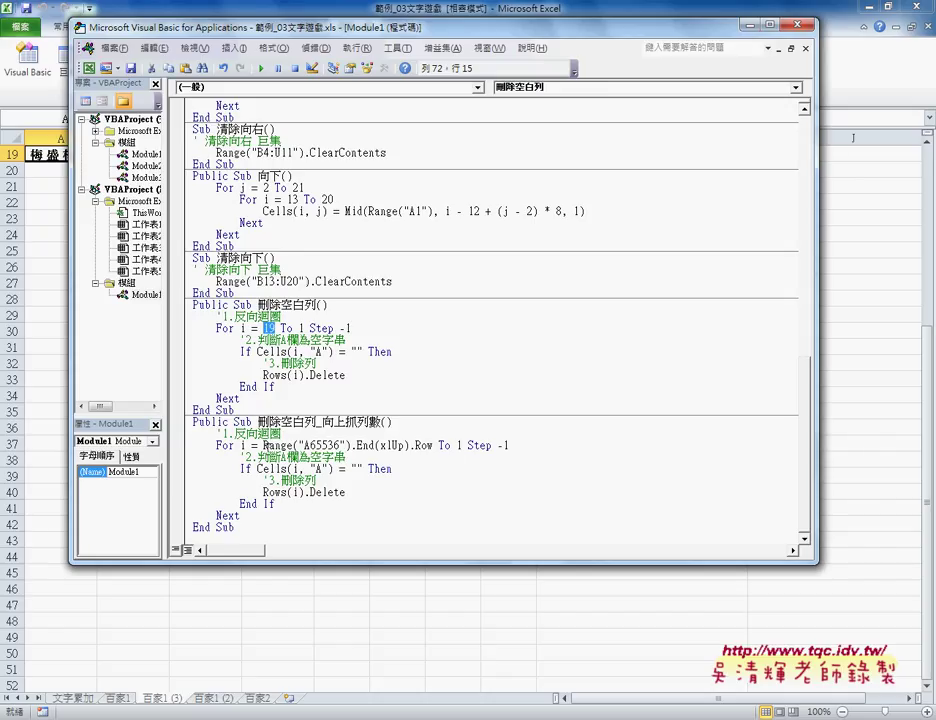
left_click_drag(263, 445, 434, 446)
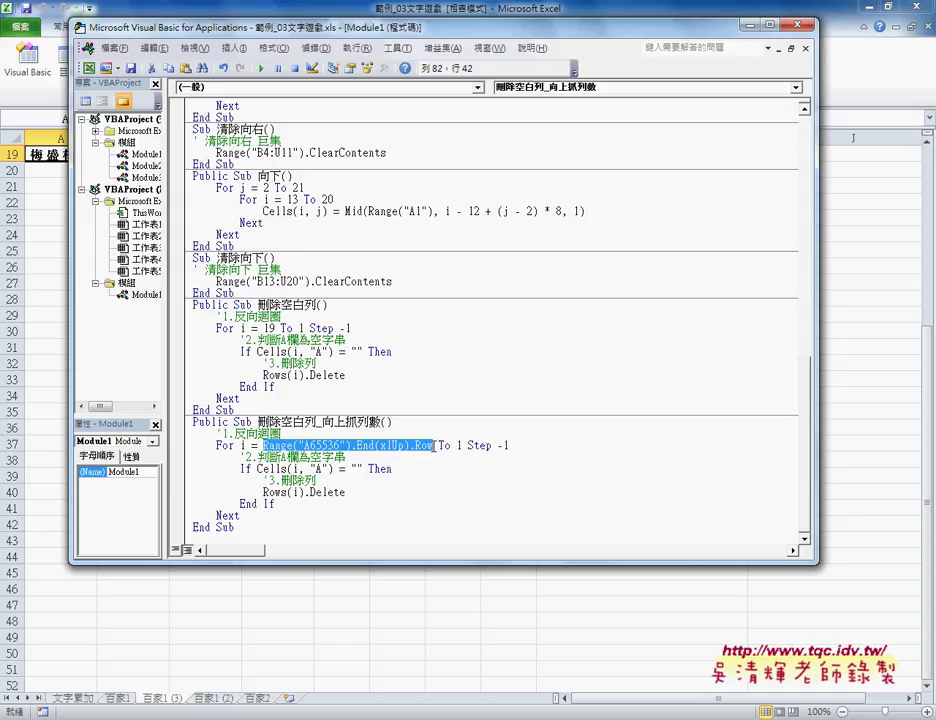
left_click_drag(258, 304, 316, 304)
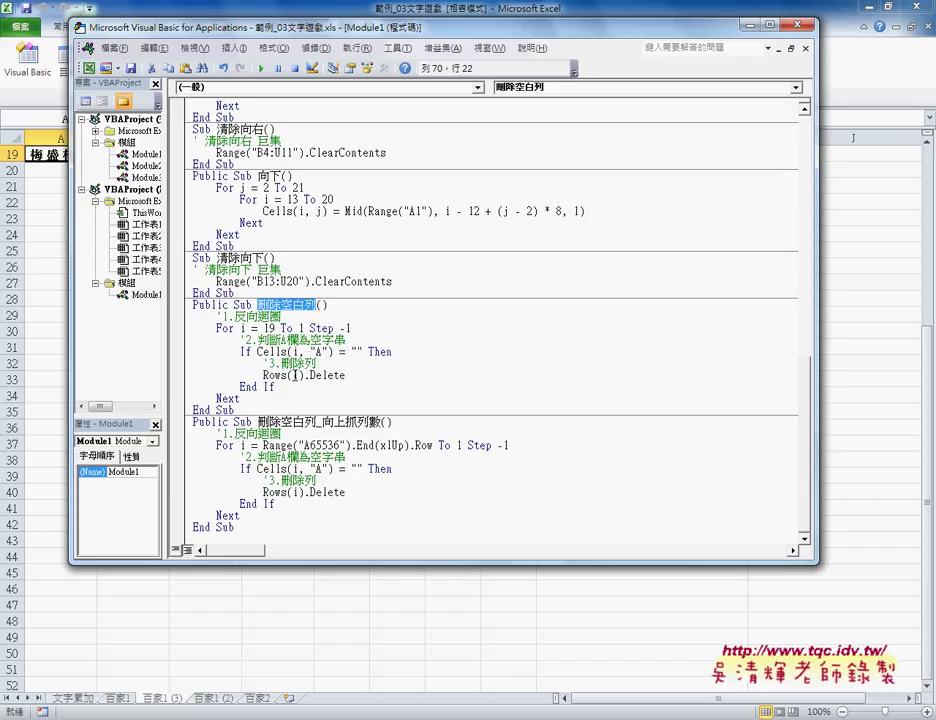
left_click_drag(264, 376, 288, 376)
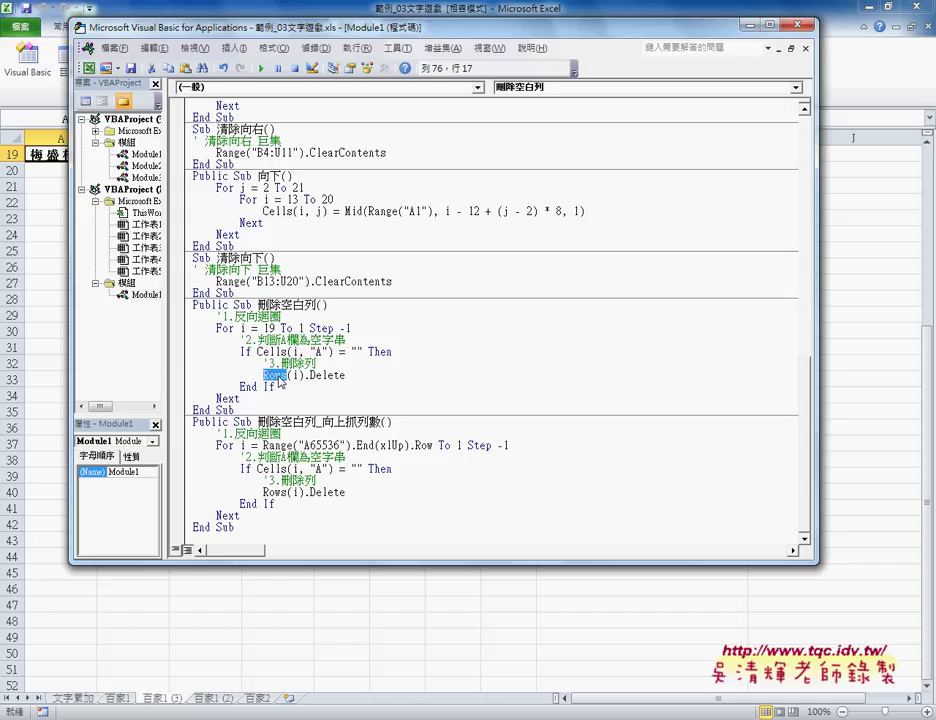
double_click(296, 375)
left_click(304, 375)
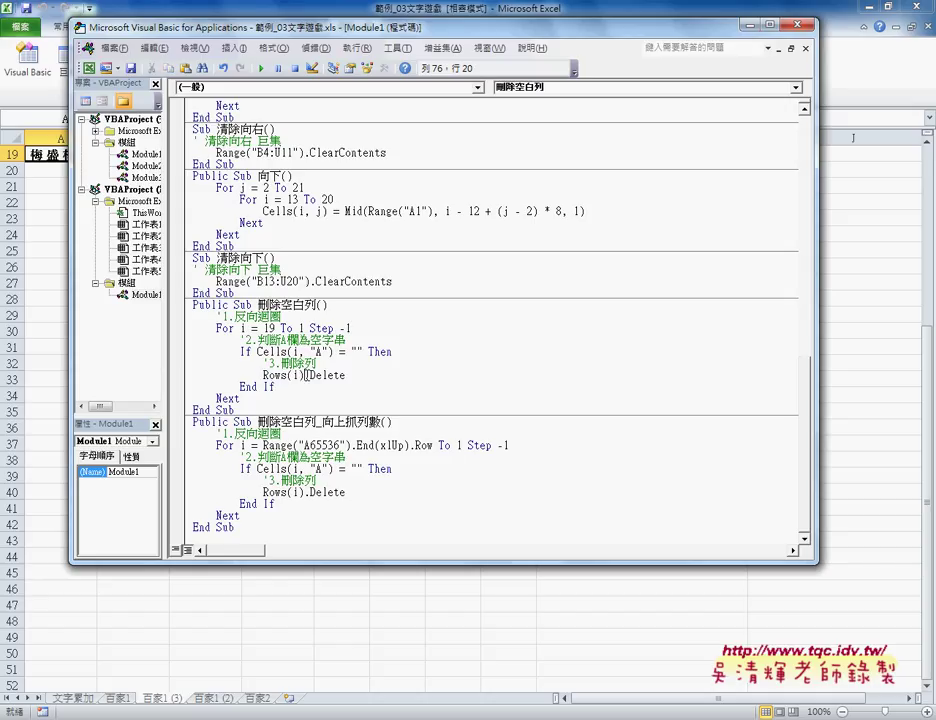
left_click_drag(307, 375, 350, 375)
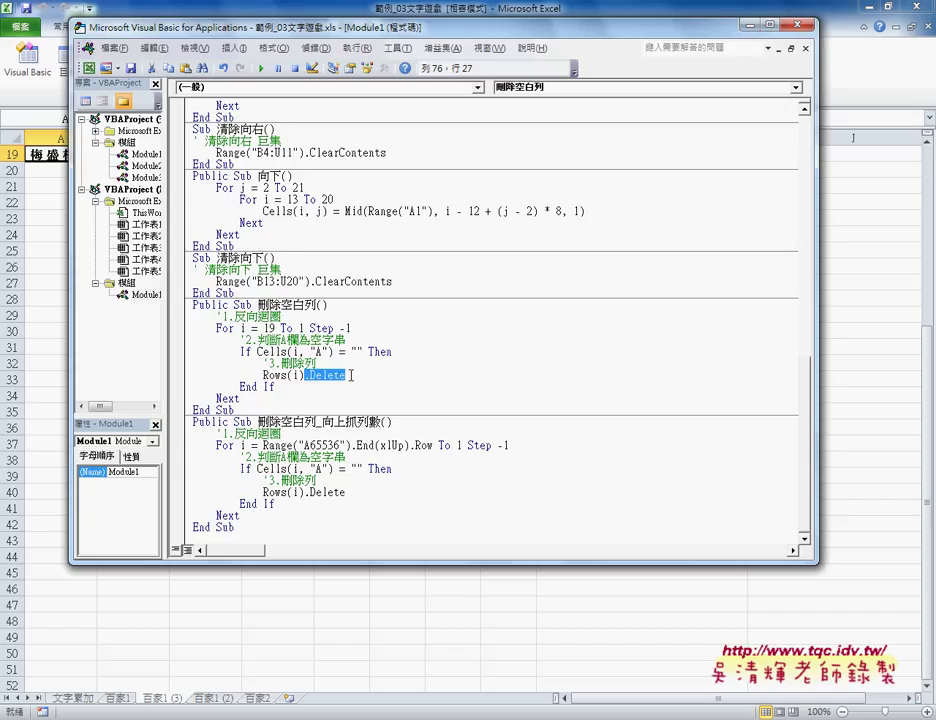